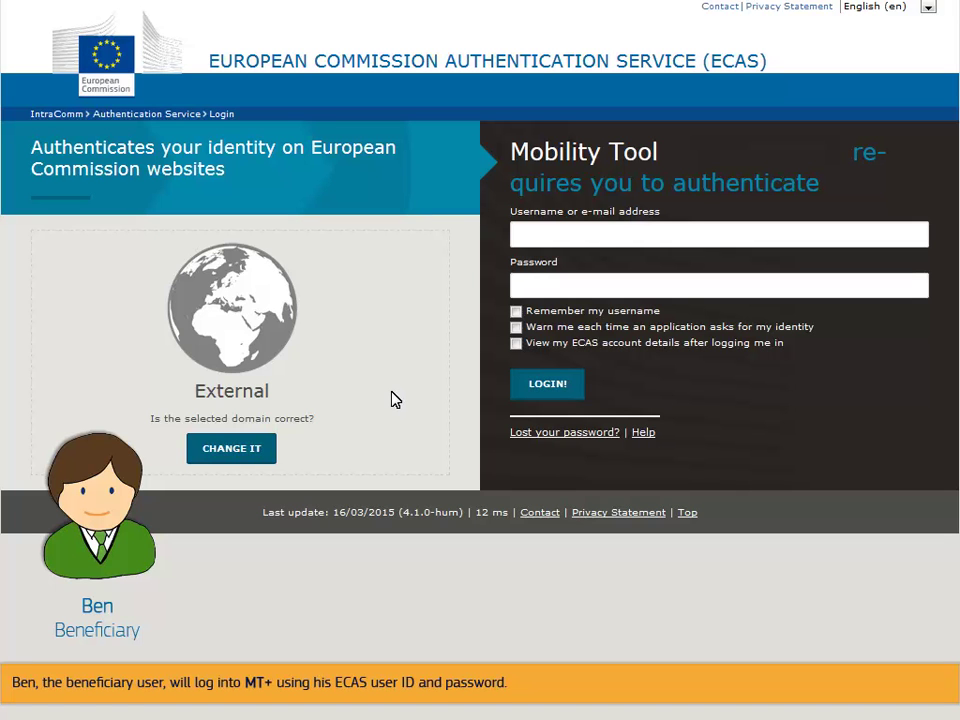
Log in to the Mobility Tool through ECAS with the account's username and password.
click(529, 234)
text(f63b025)
click(561, 285)
text(••••••••••)
click(546, 385)
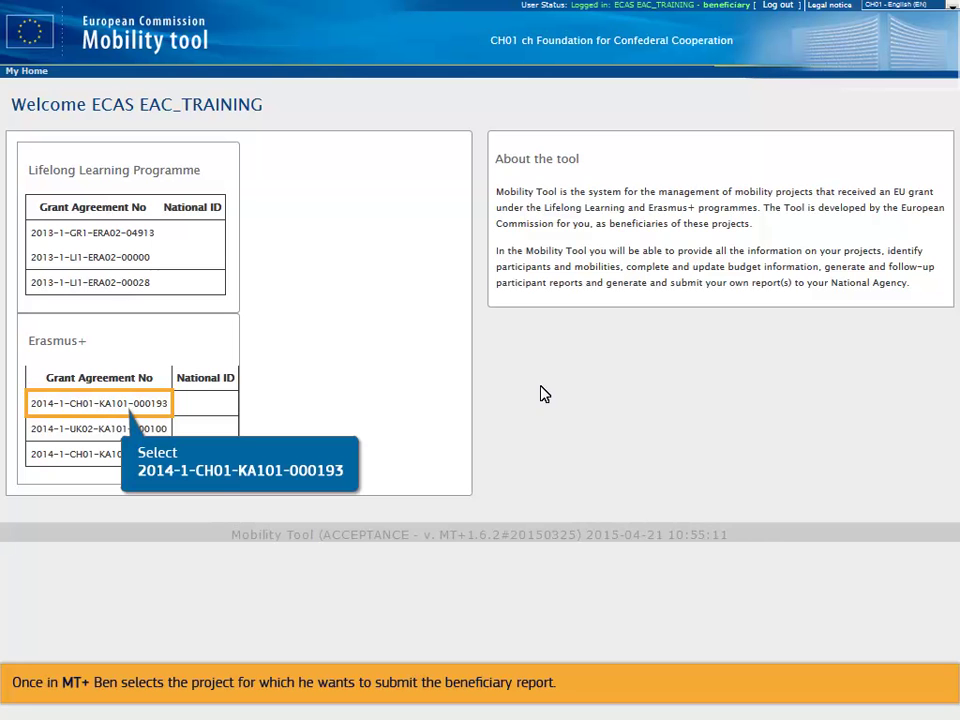
Open the Erasmus+ project 2014-1-CH01-KA101-000193 and bring up its list of mobilities.
click(117, 410)
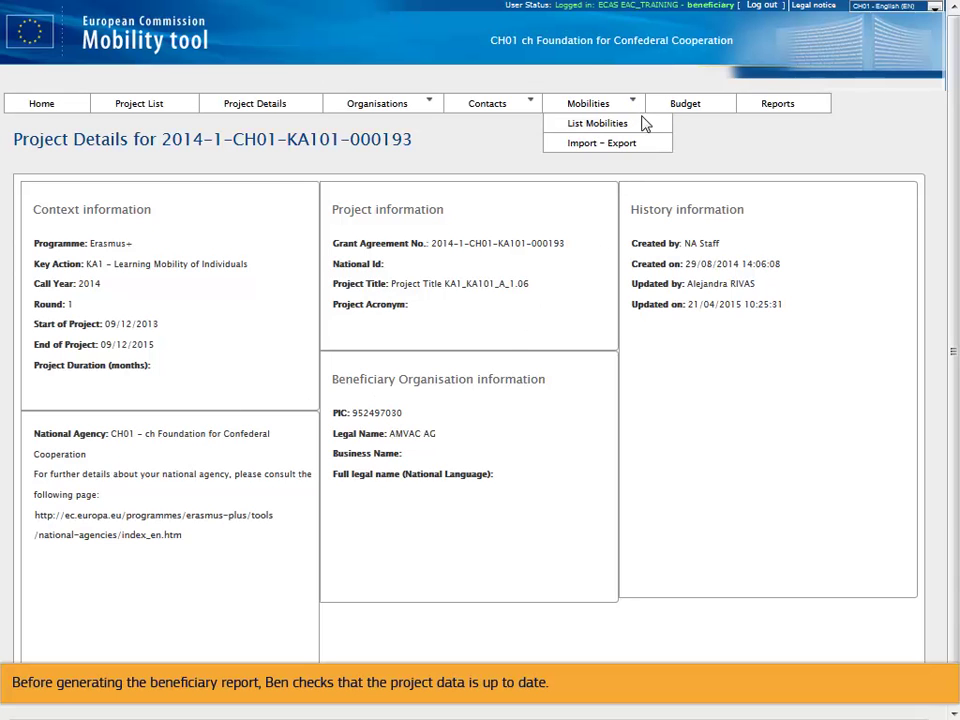
click(643, 124)
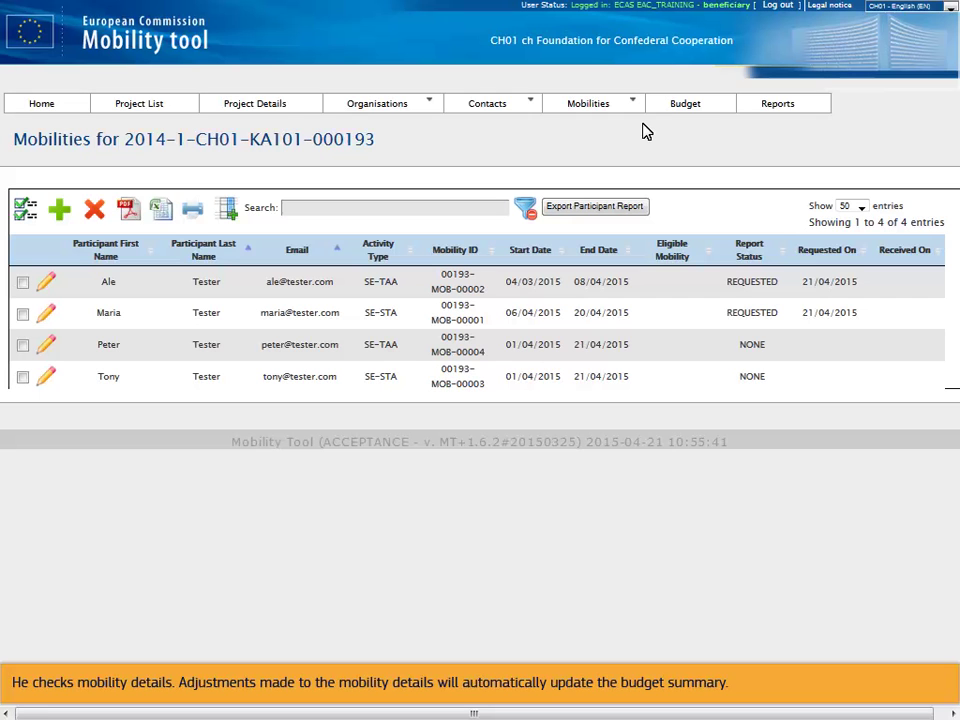
Set the project's current Organisational Support budget to 1,400 and save the budget.
click(709, 102)
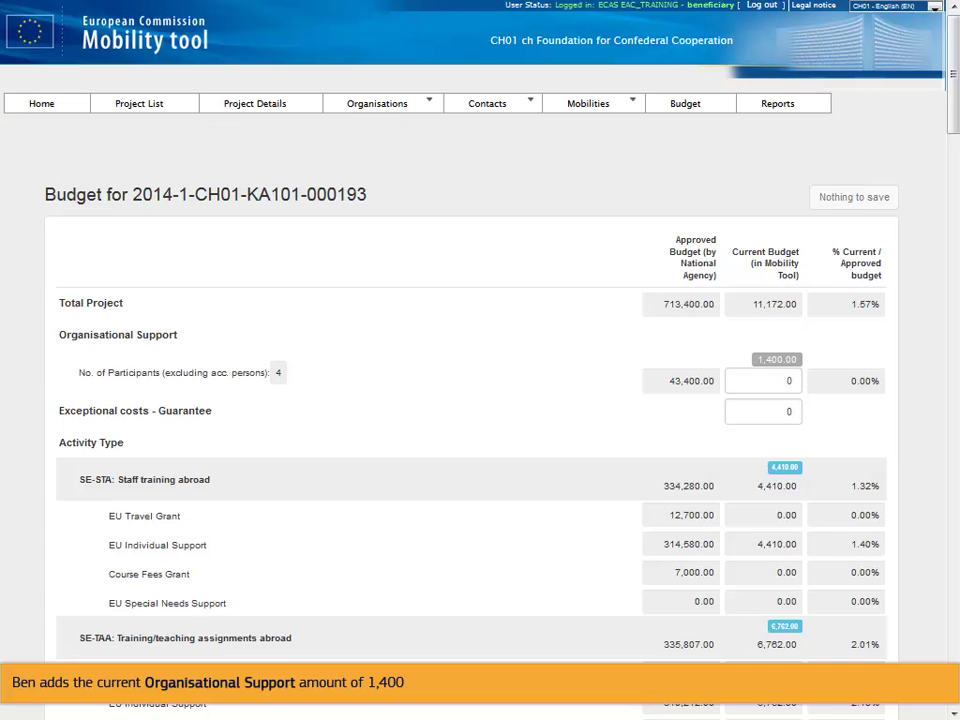
key(Tab)
text(1,400)
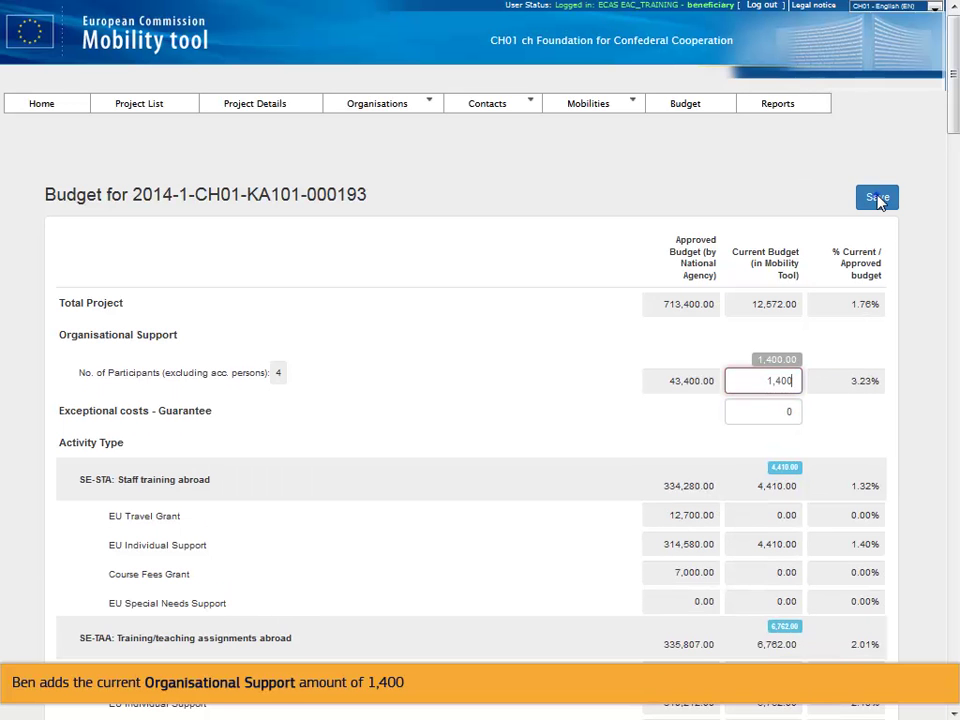
click(877, 198)
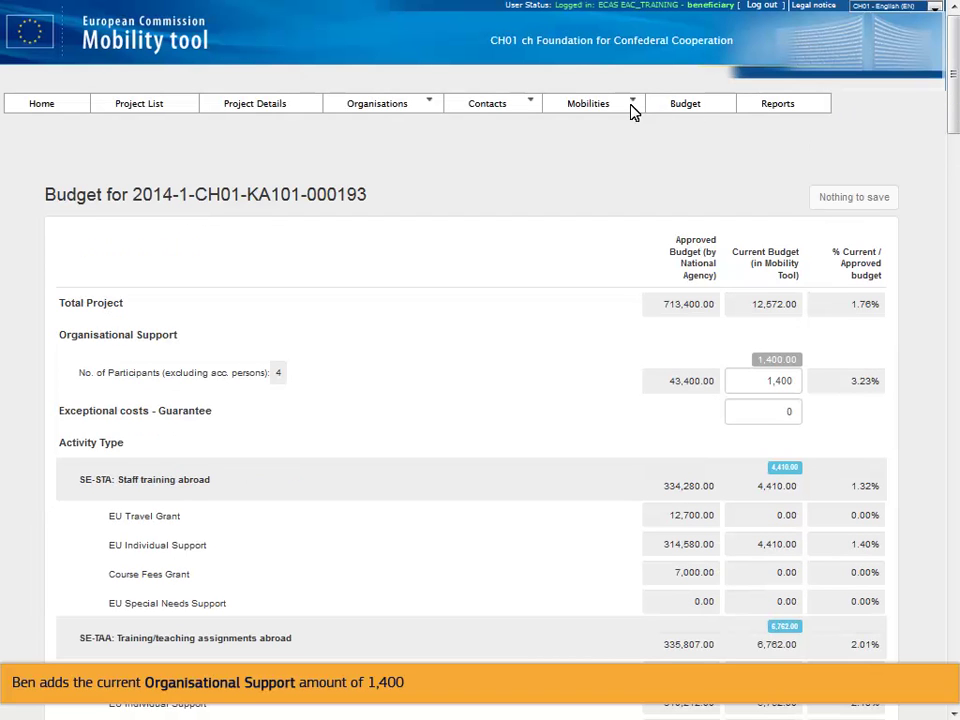
Bring up the list of the project's organisations to check their details.
click(430, 112)
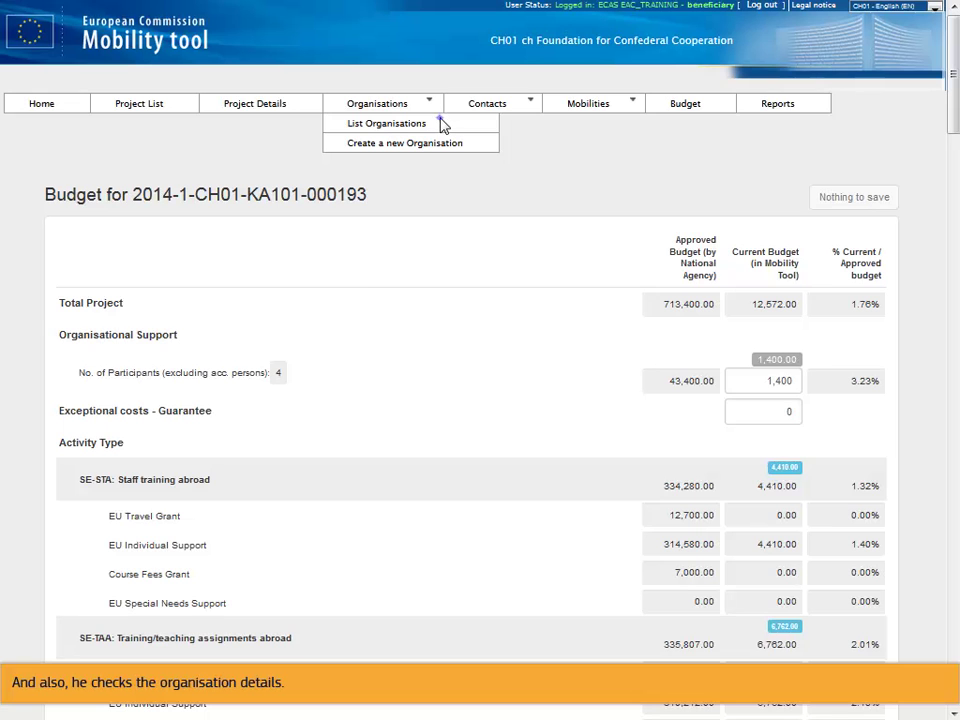
click(440, 123)
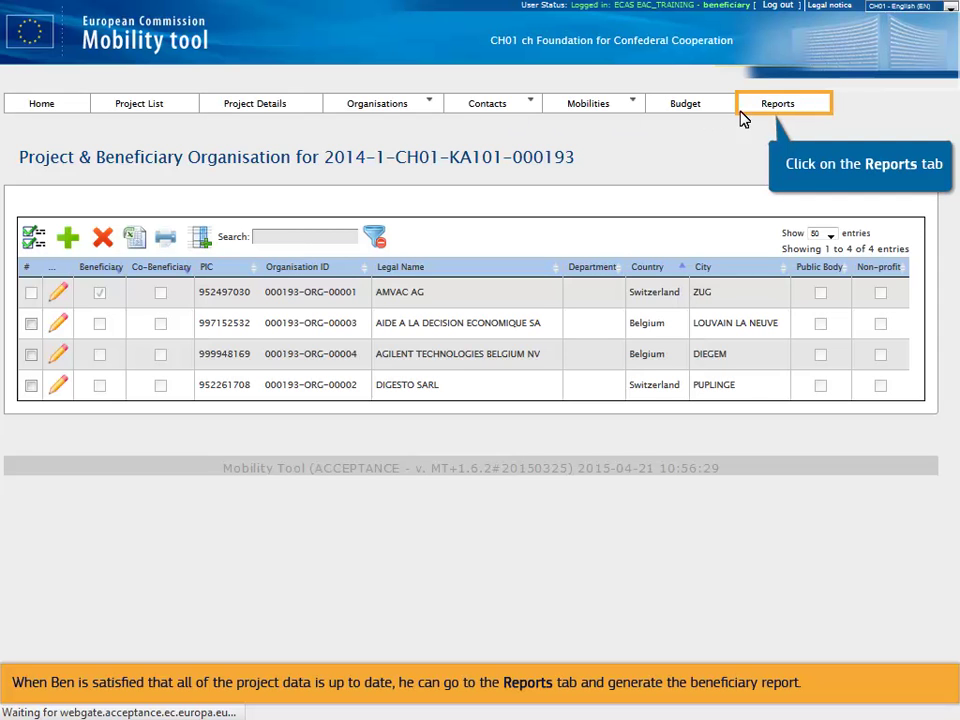
Generate a new beneficiary report for the project and open its draft for editing.
click(778, 107)
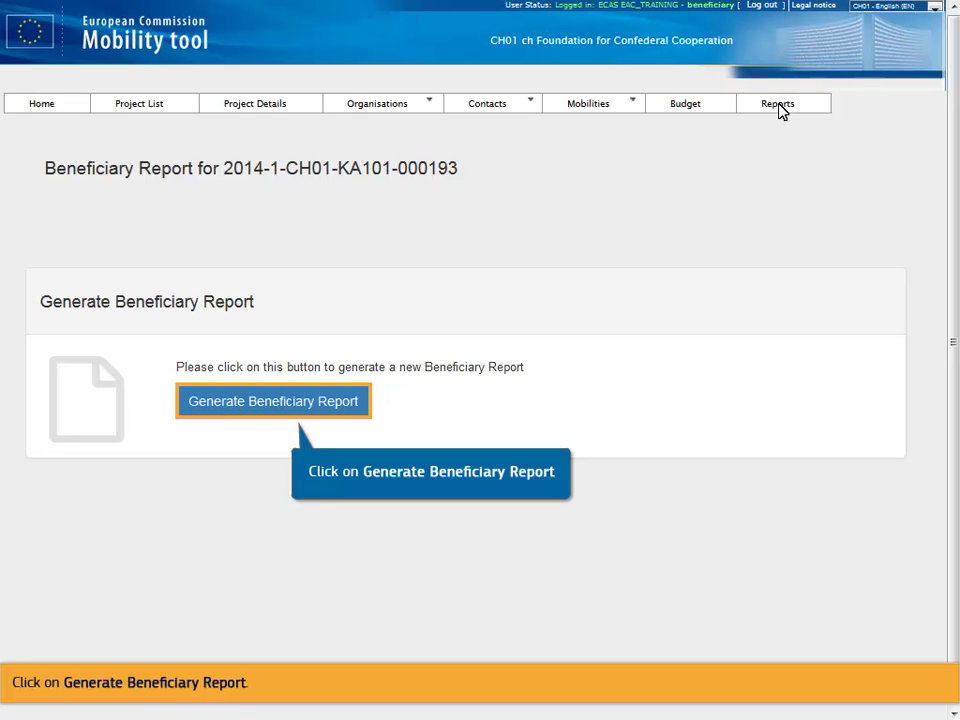
click(268, 408)
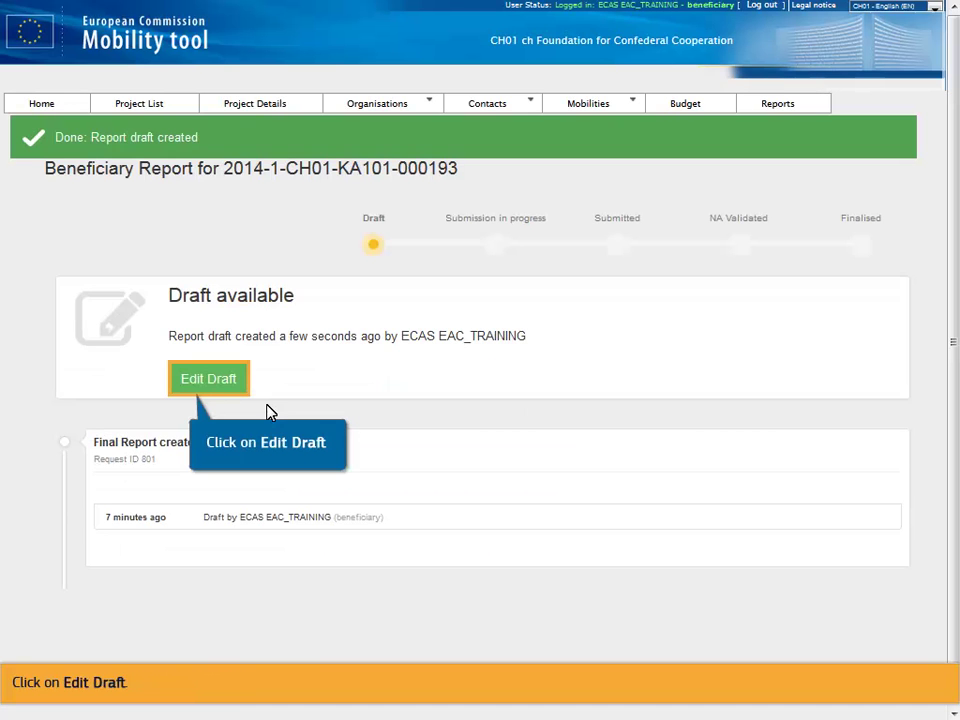
click(207, 381)
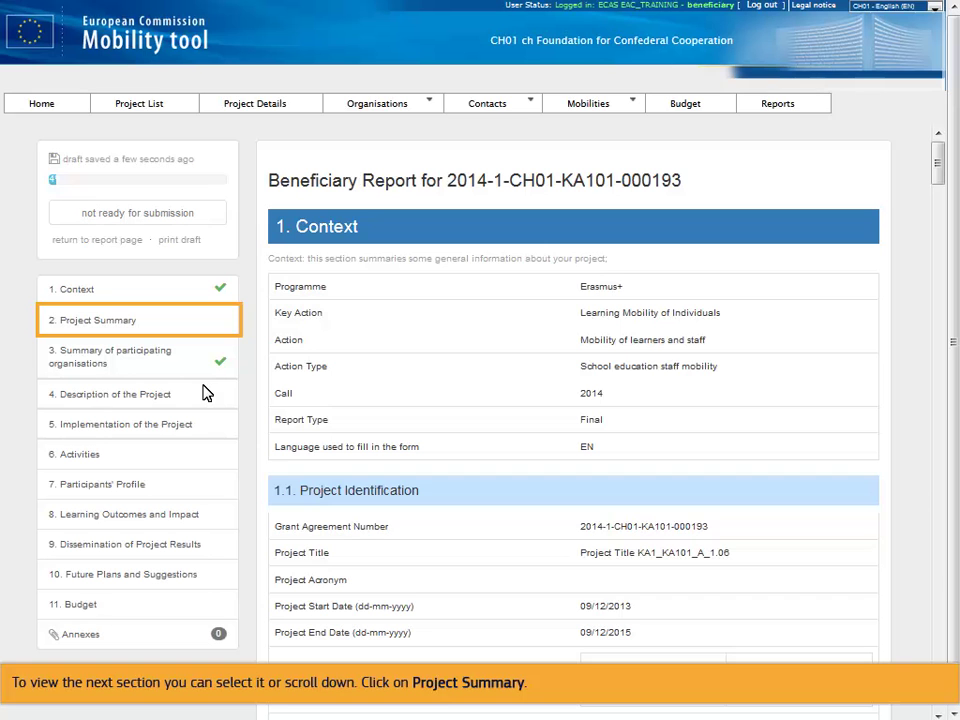
Fill in the report's Project Summary with "Implementing Creative strategies into Science Teaching".
click(145, 320)
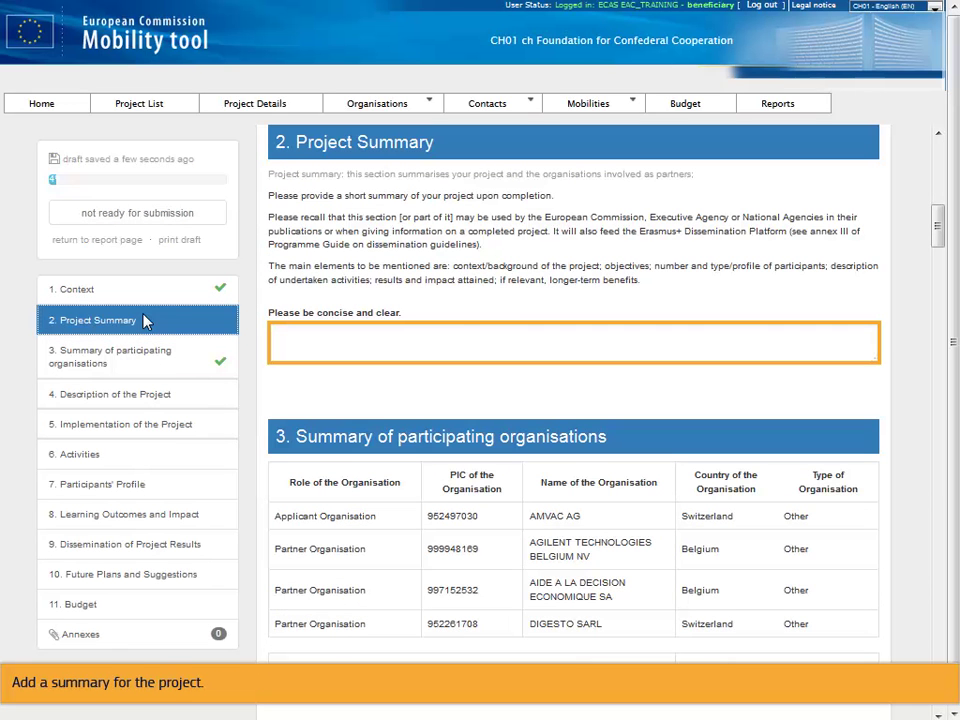
click(289, 339)
text(Implementing )
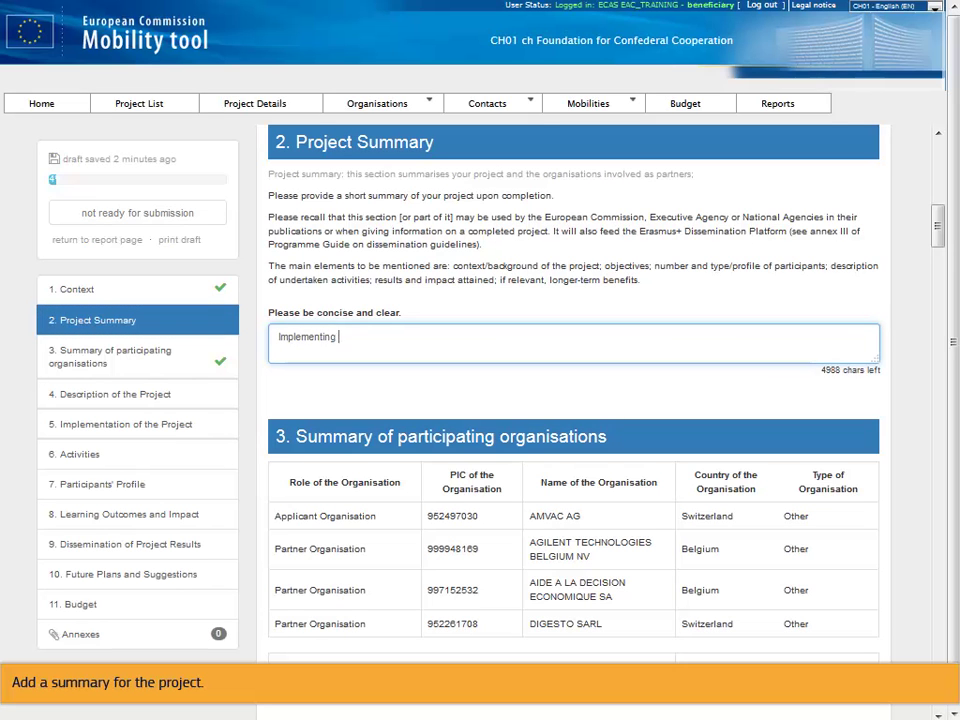
text(Creative strategies into Science Teaching)
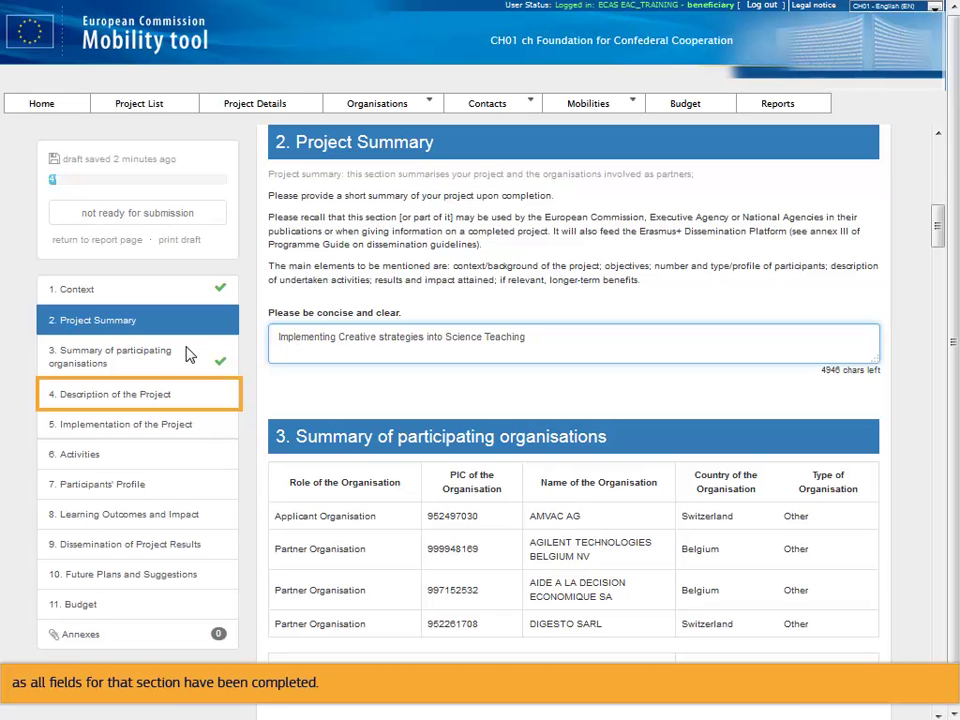
Look through the draft report's Description of the Project section and its Budget section.
click(145, 396)
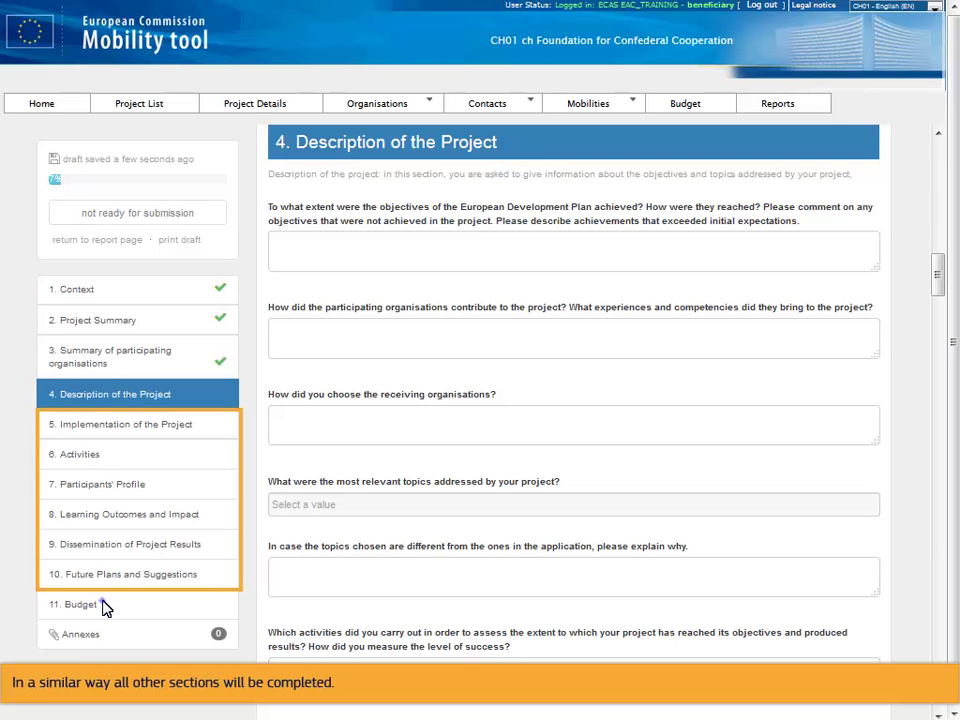
click(101, 605)
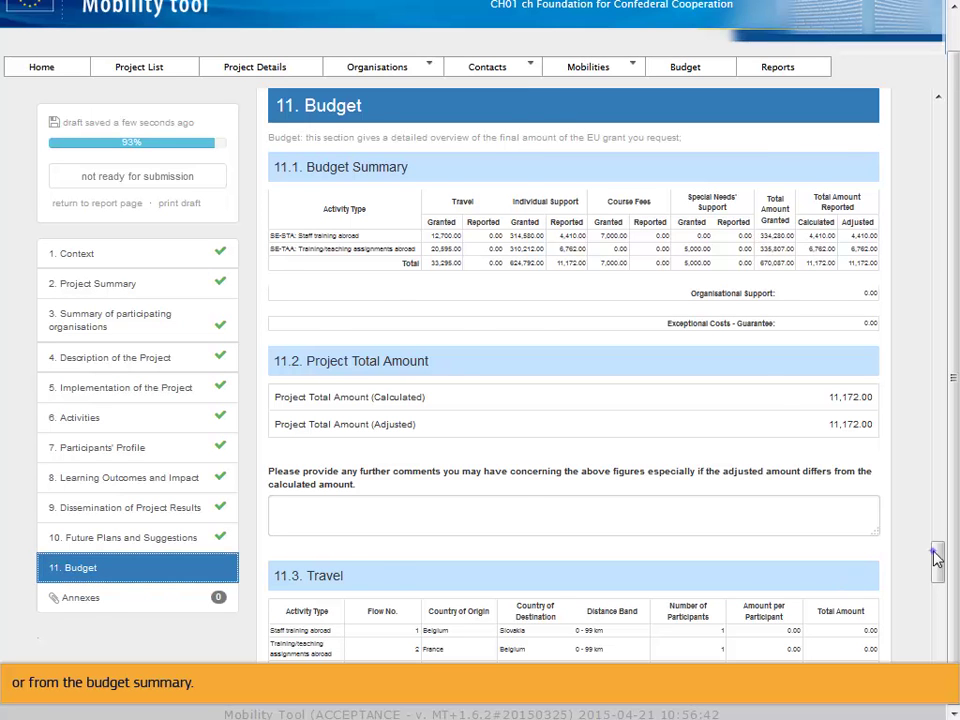
scroll(934, 561, down, 5)
scroll(936, 600, down, 5)
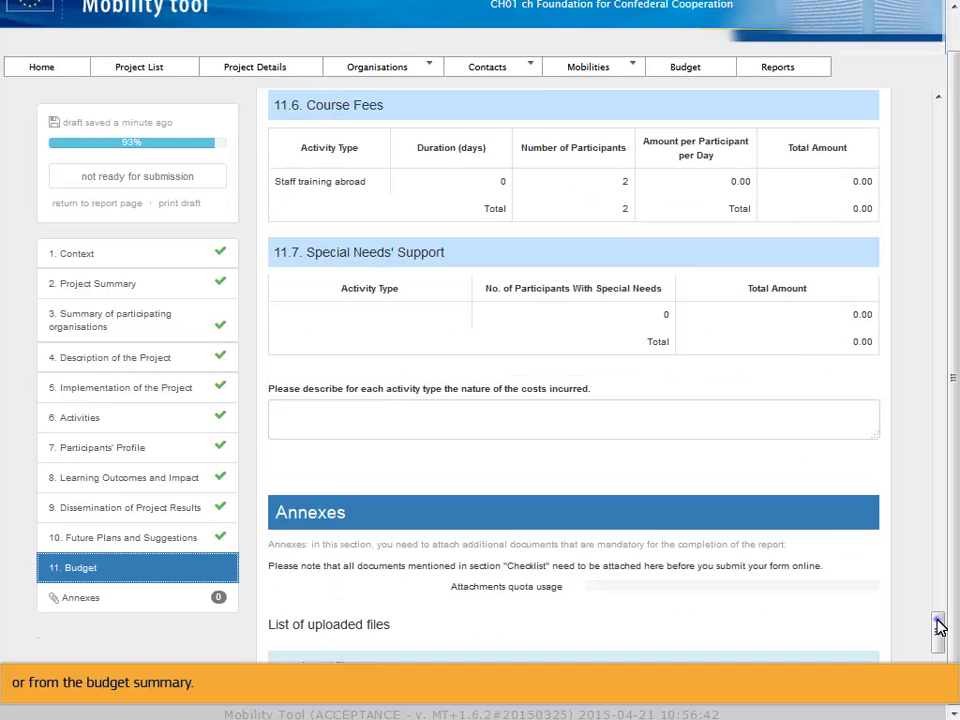
scroll(938, 624, up, 10)
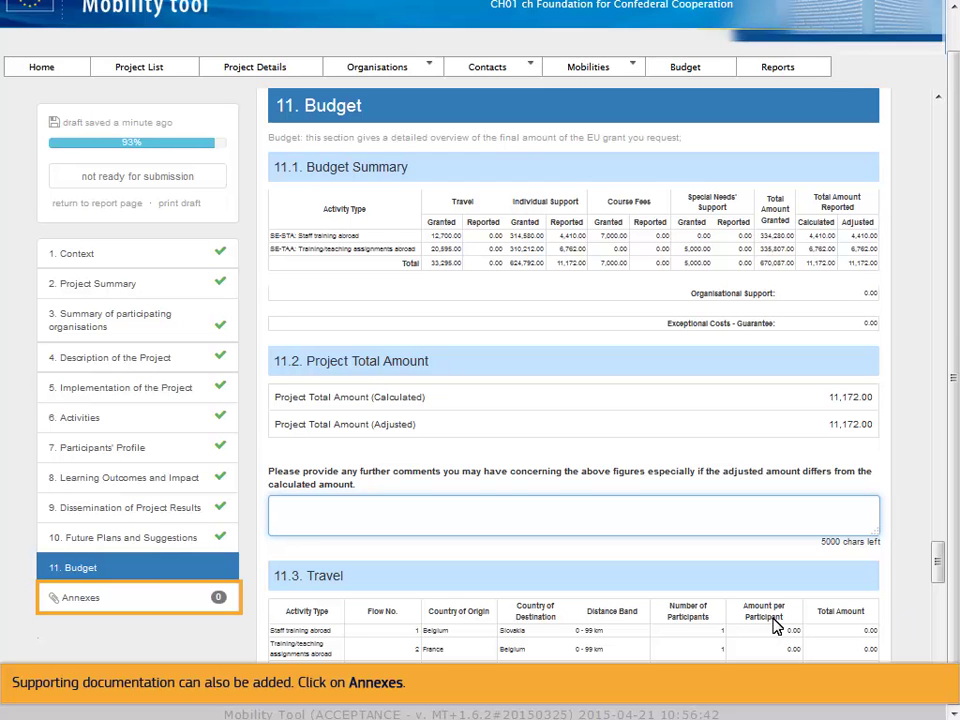
Upload the file TEST.docx to the report's Annexes.
click(160, 598)
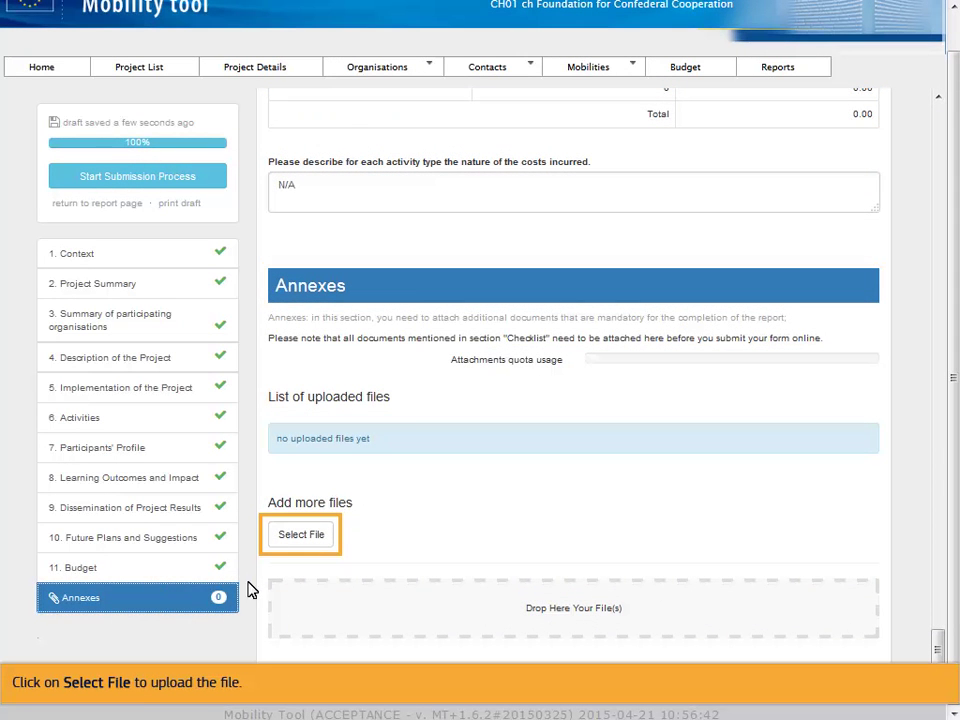
click(302, 540)
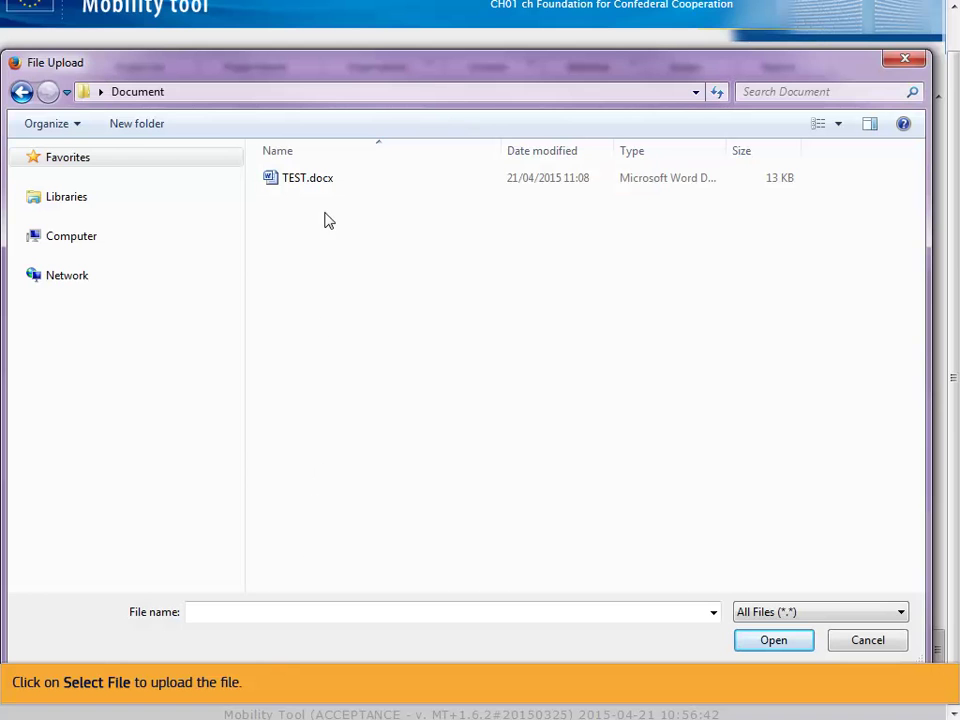
click(326, 179)
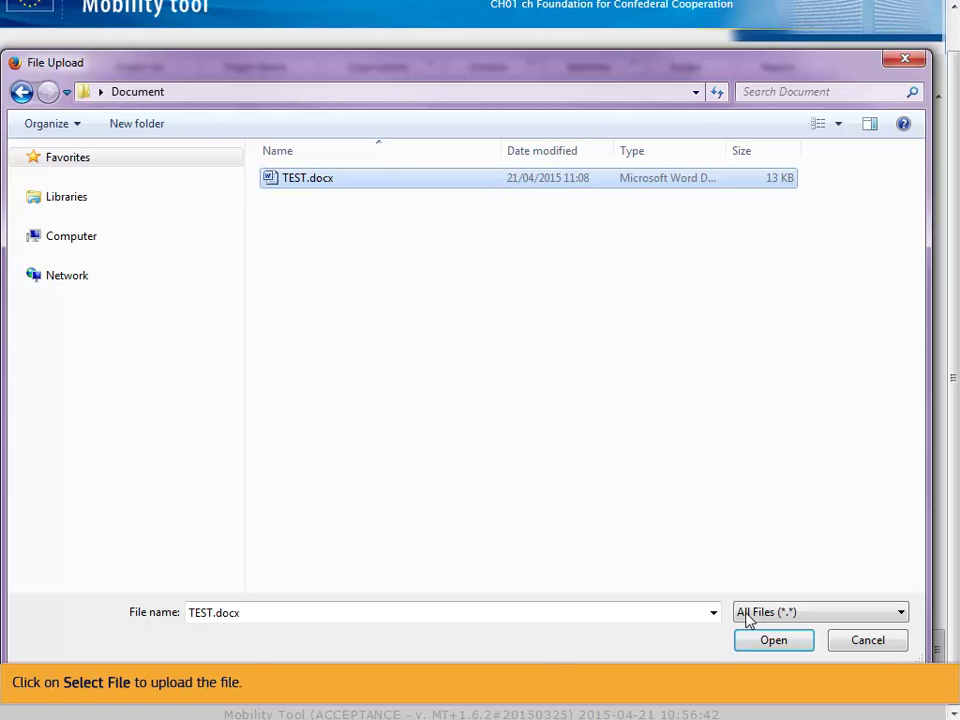
click(772, 640)
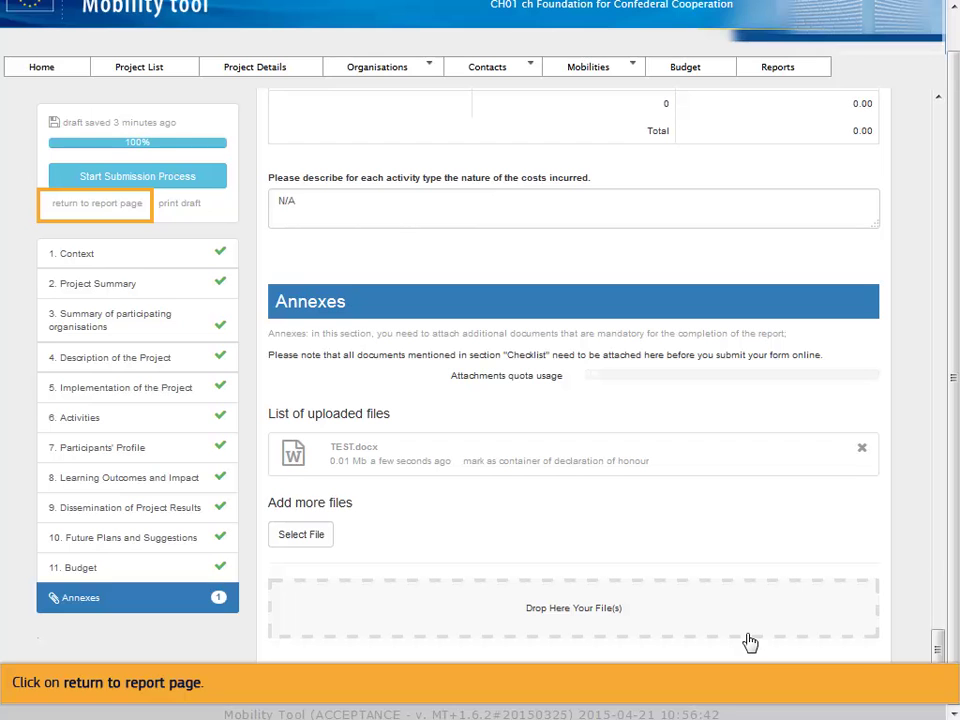
Return to the report page, resume editing the draft and print one copy of all its pages.
click(100, 210)
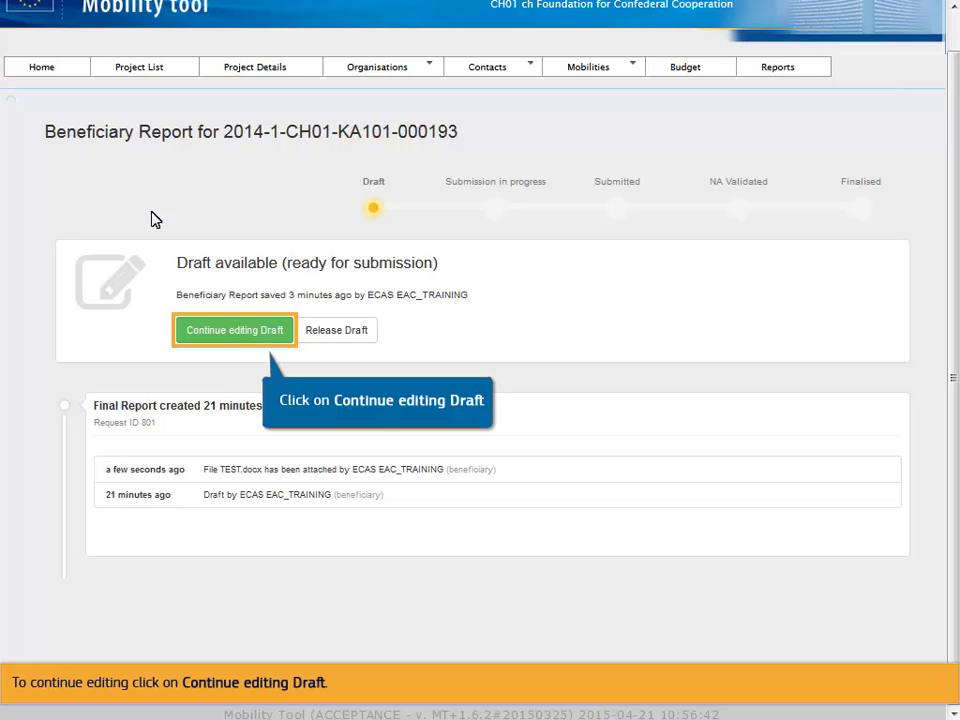
click(230, 335)
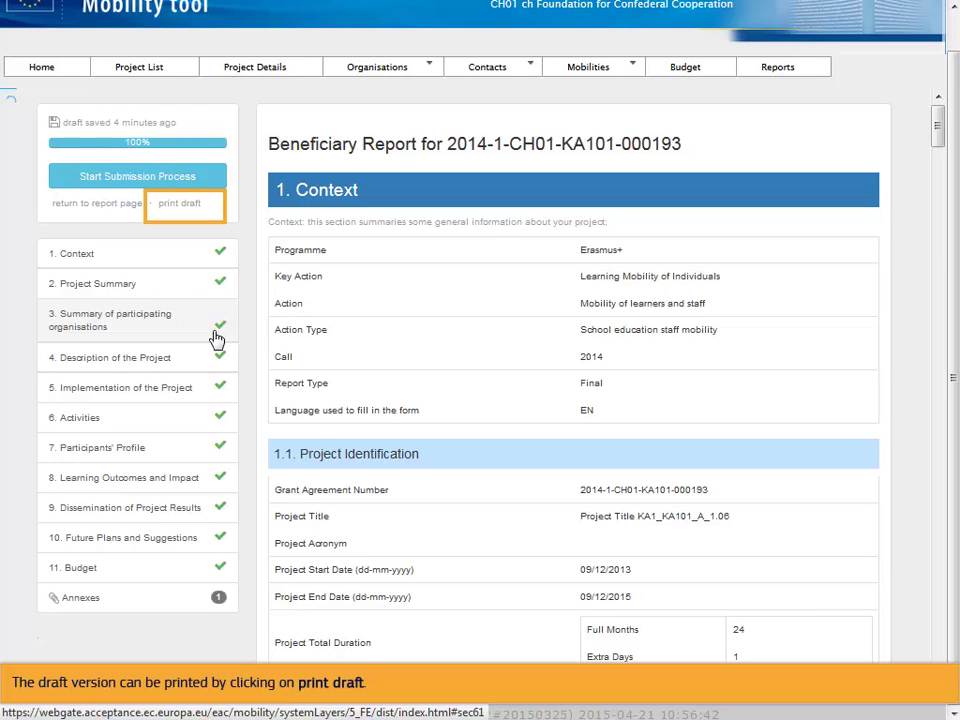
click(178, 207)
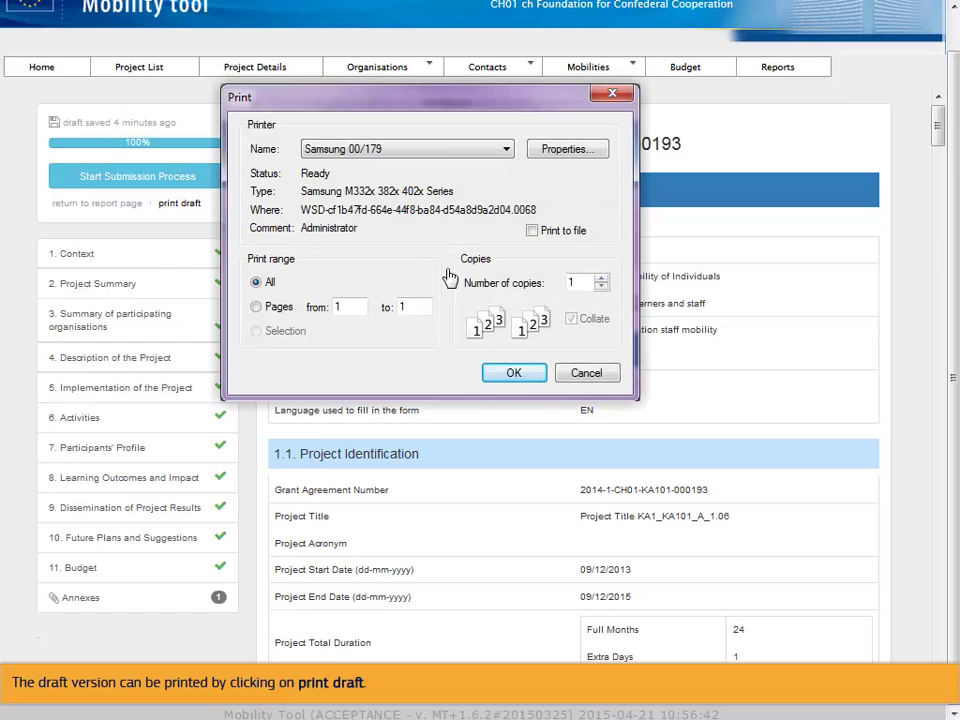
click(506, 375)
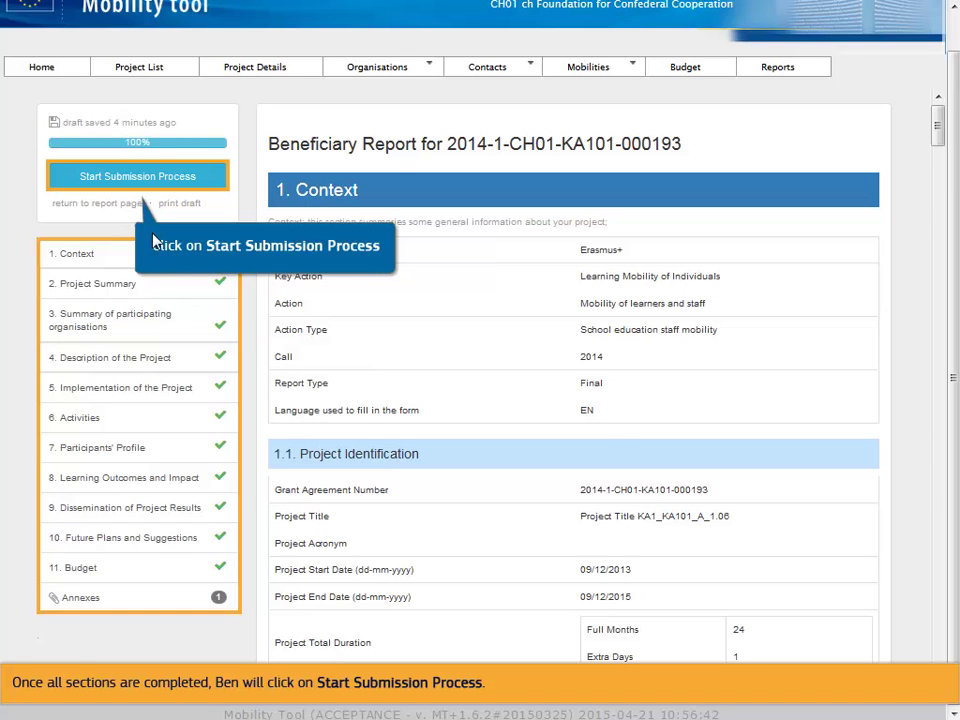
Start the report's submission process and save the declaration form in the PDF folder as DeclarationOfHonour.pdf.
click(145, 184)
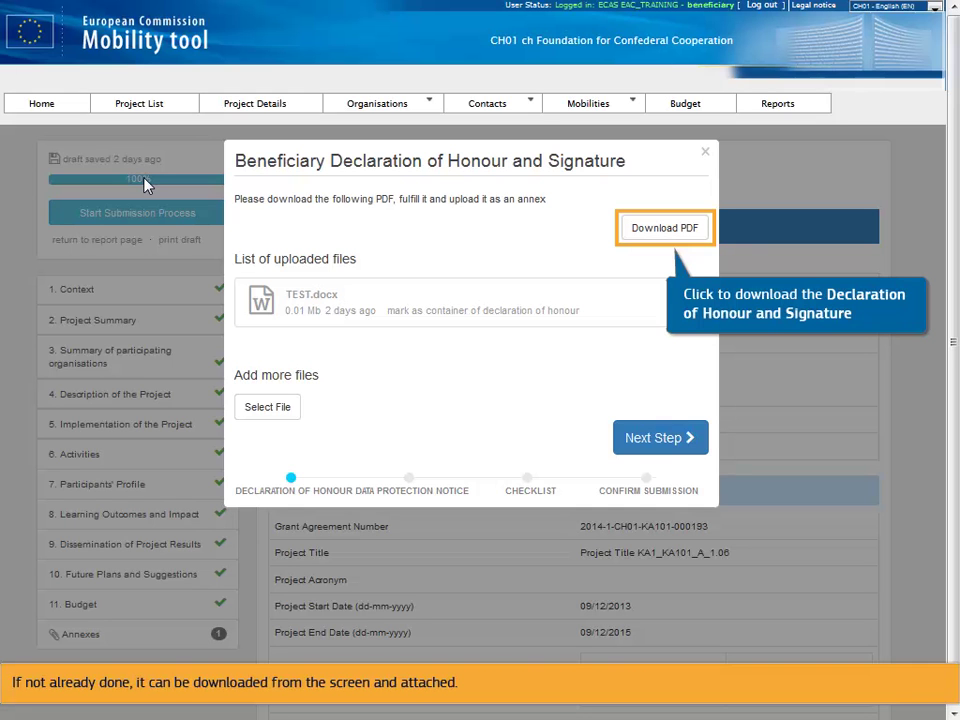
click(659, 228)
click(437, 427)
click(671, 519)
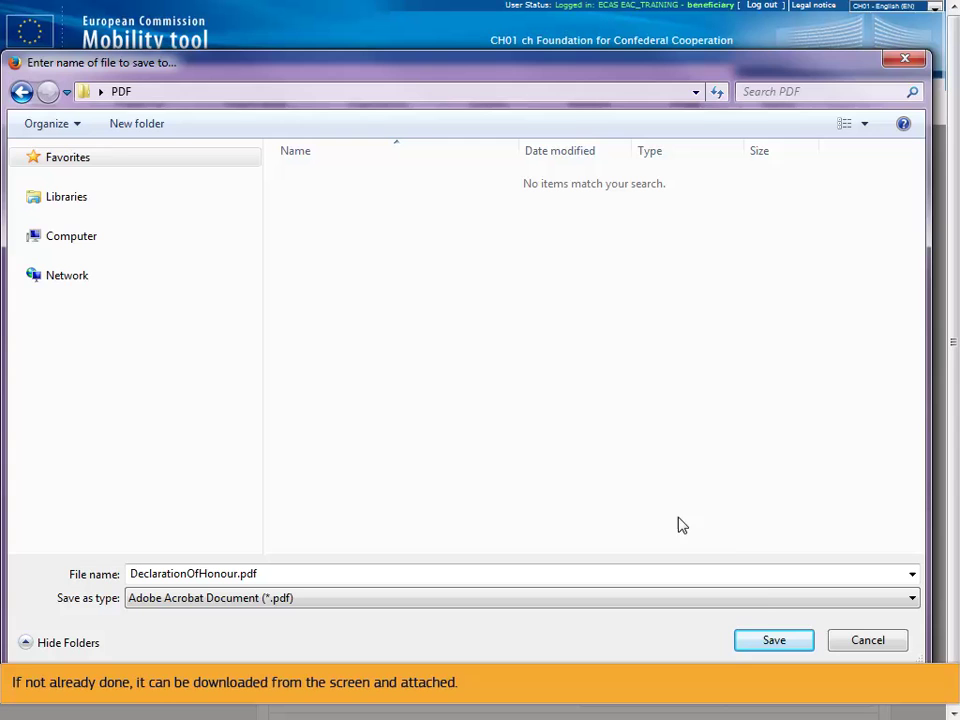
click(766, 642)
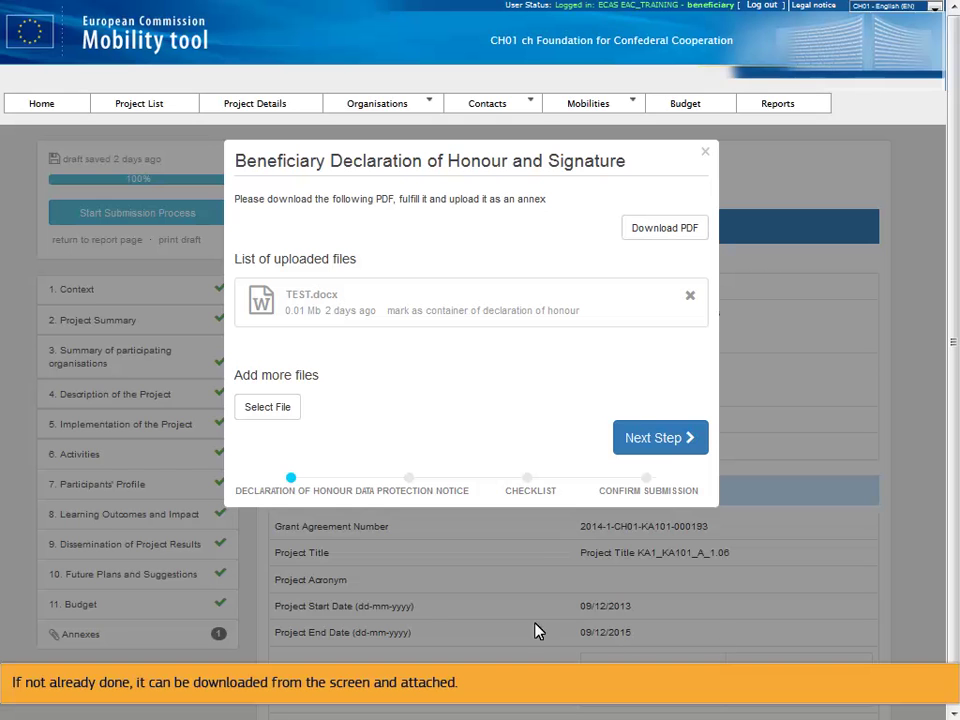
Attach DeclarationOfHonour.pdf to the submission and accept the Data Protection Notice.
click(273, 410)
click(352, 180)
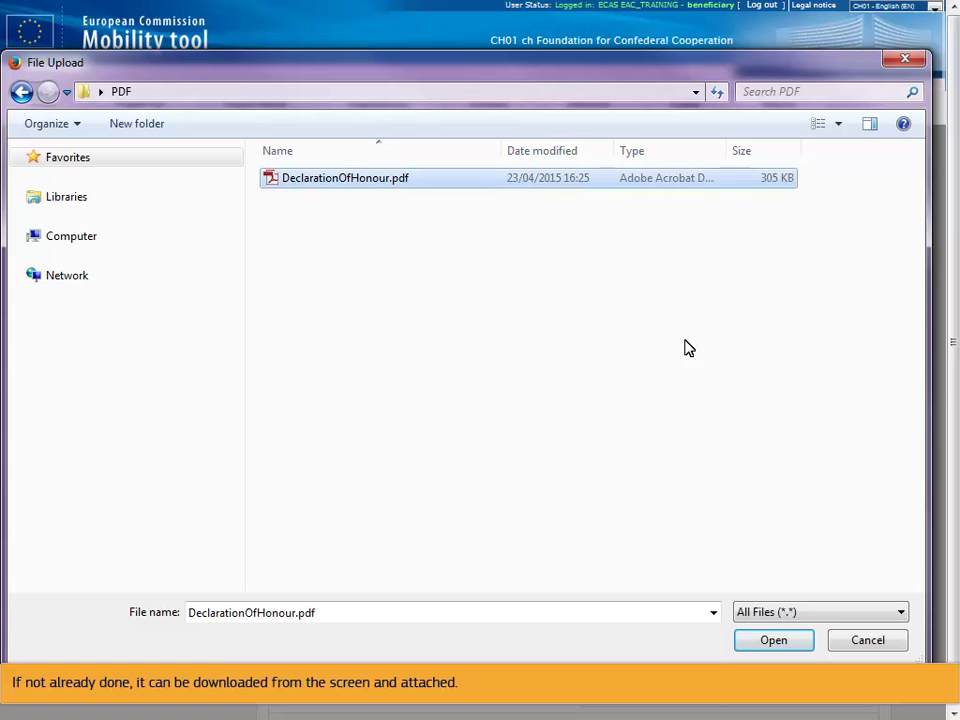
click(750, 639)
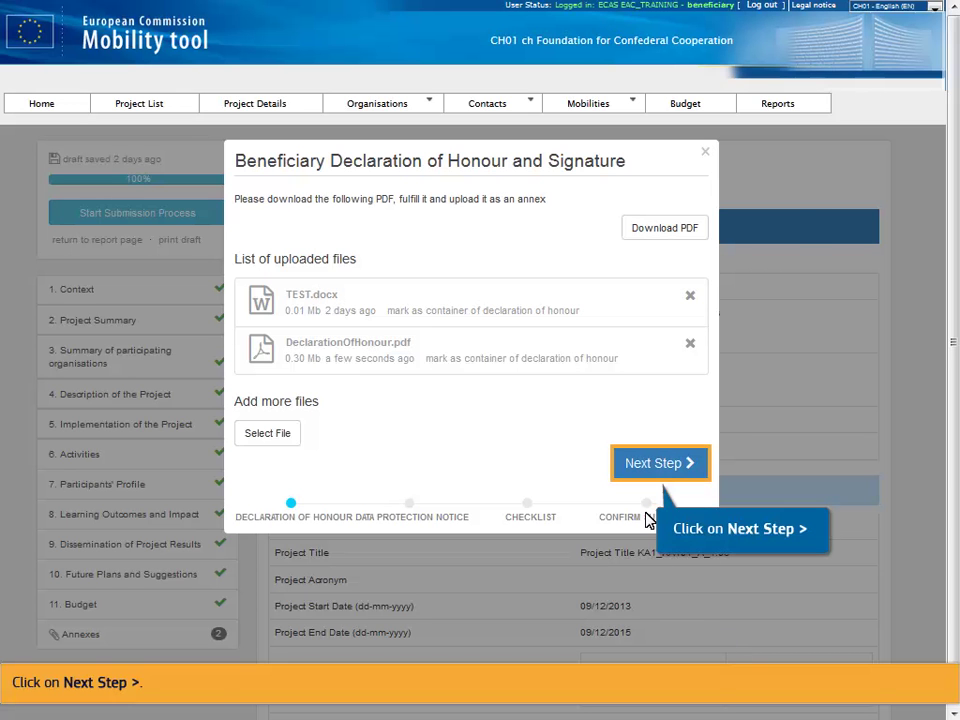
click(645, 472)
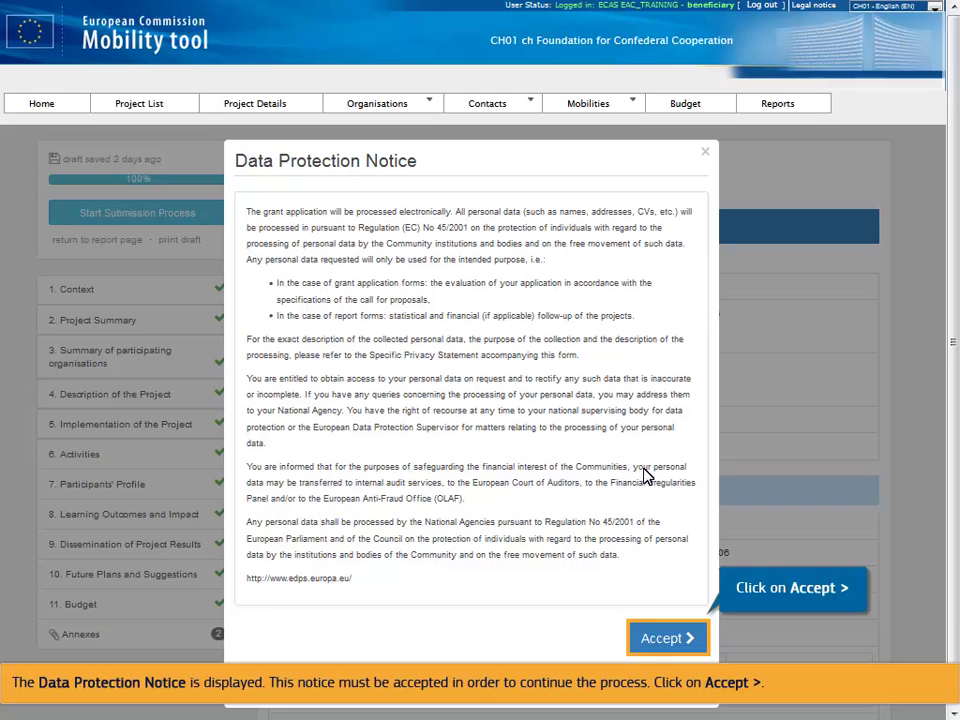
click(662, 636)
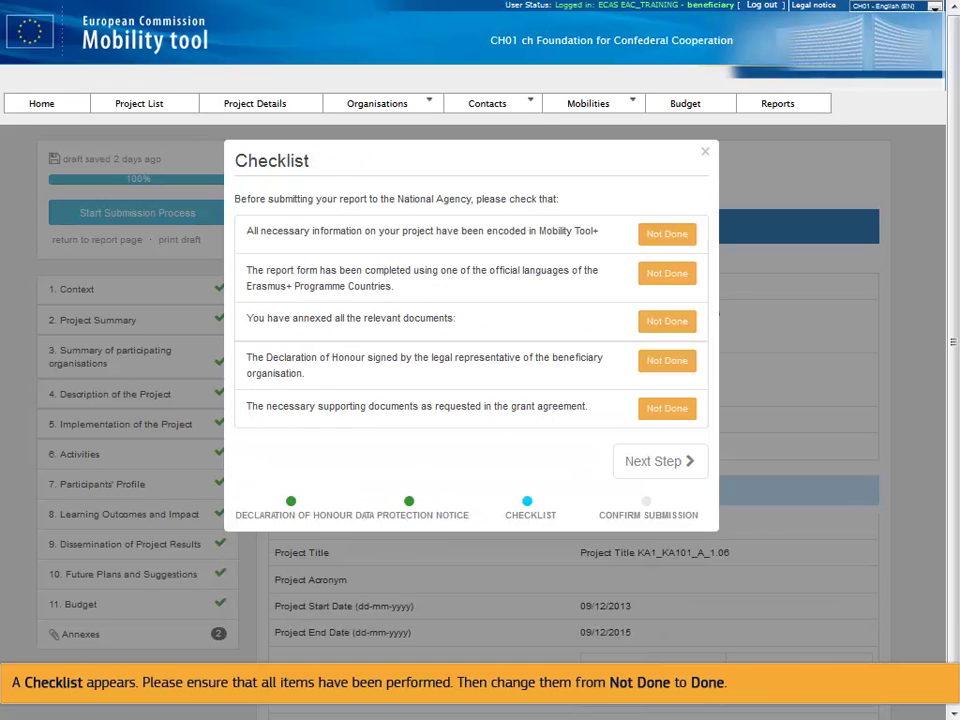
Mark all five submission checklist items as Done and submit the beneficiary report.
click(668, 236)
click(667, 276)
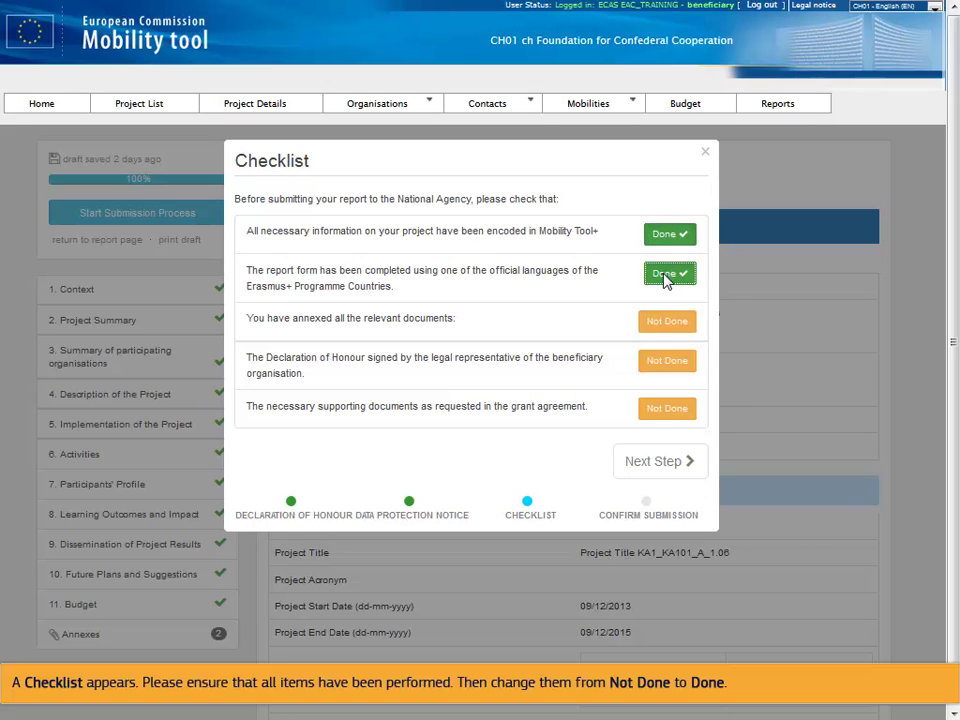
click(661, 324)
click(660, 366)
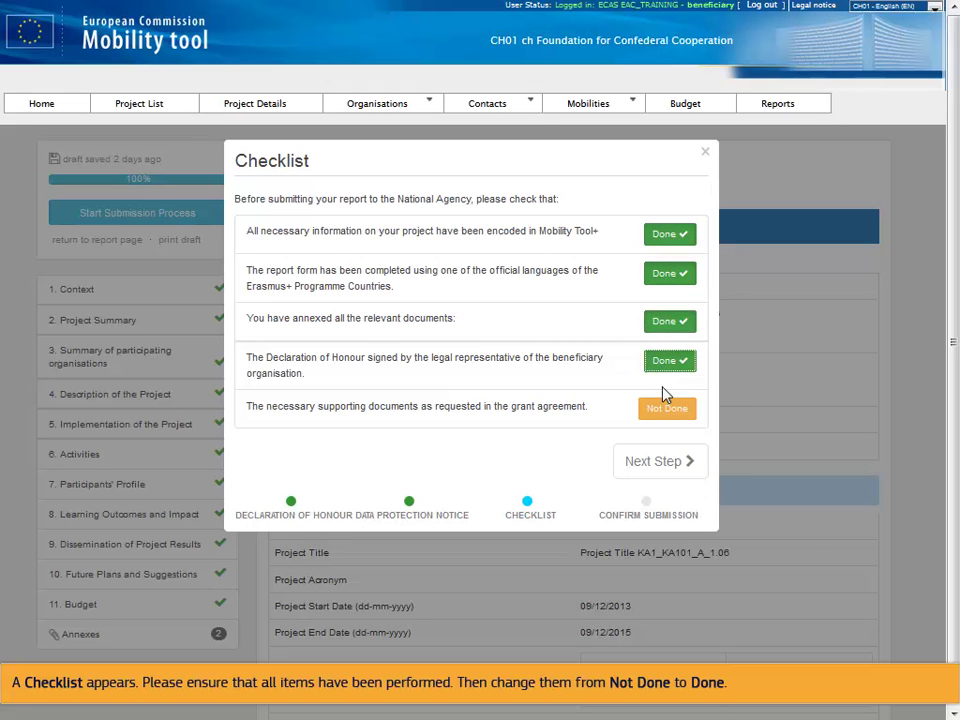
click(665, 410)
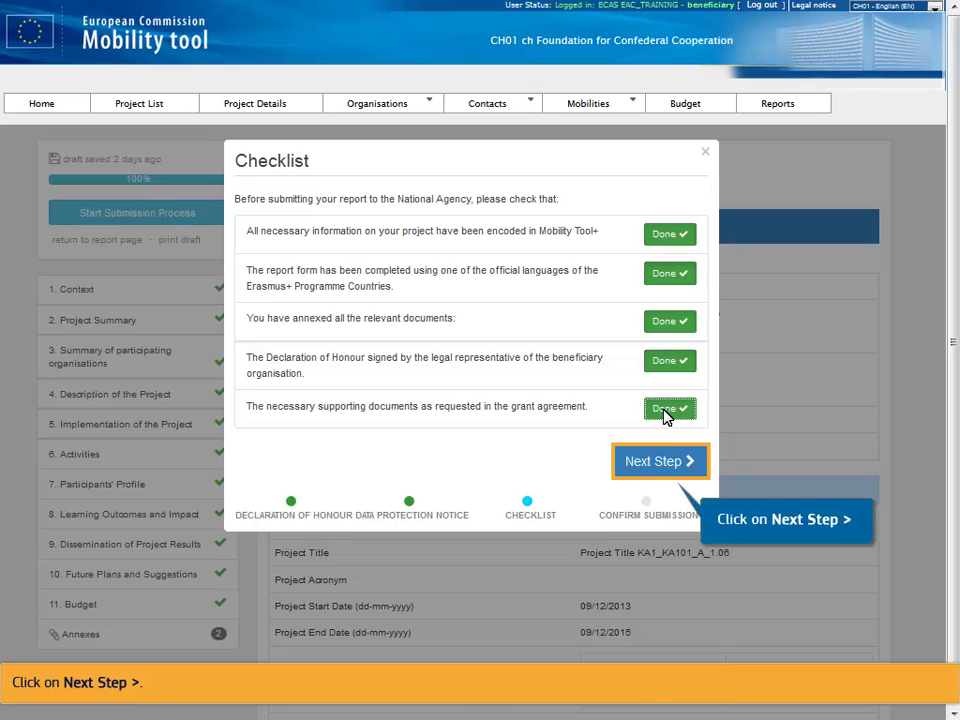
click(660, 462)
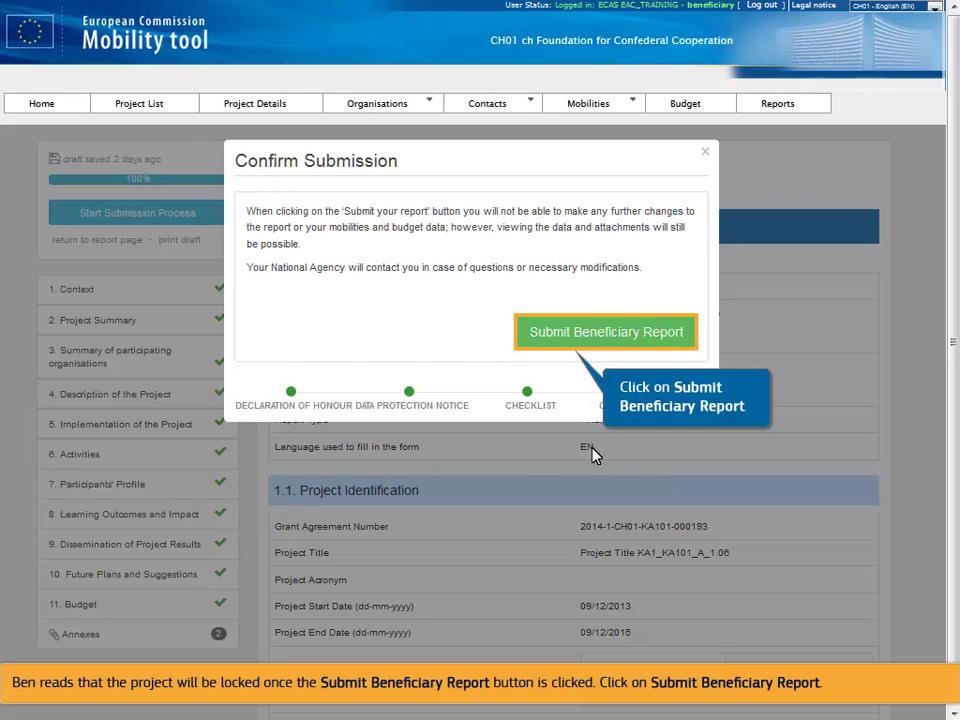
click(547, 340)
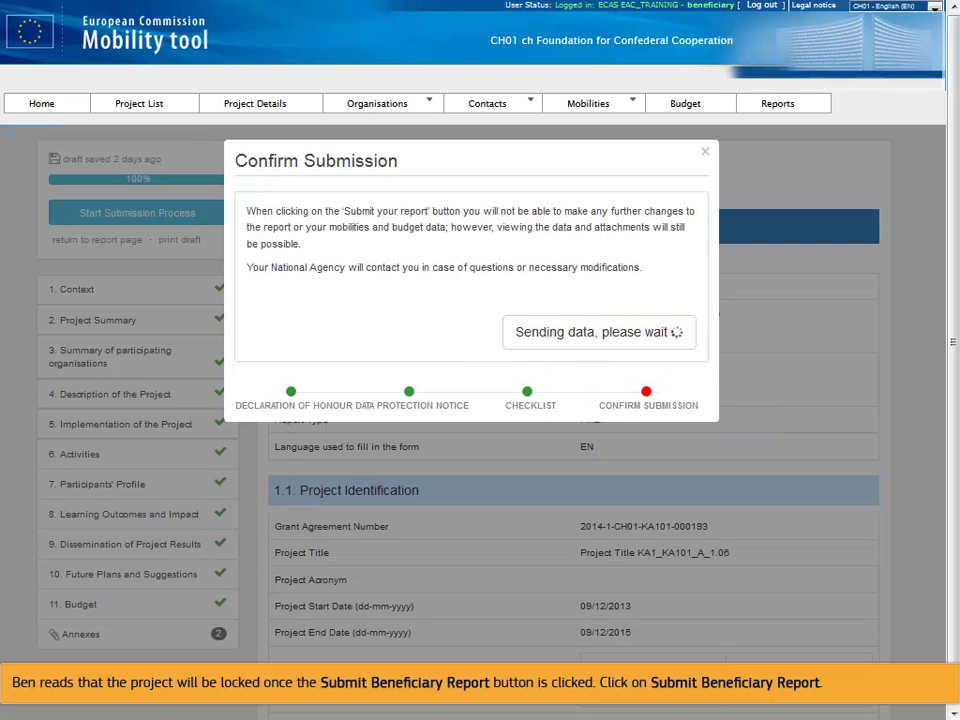